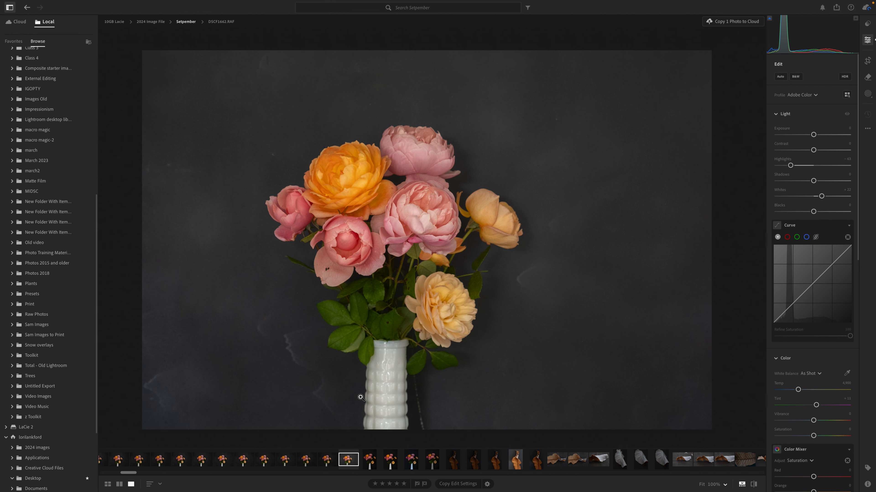
Raise the photo's Whites to +27 and cool the white balance temperature slightly.
scroll(370, 398, down, 1)
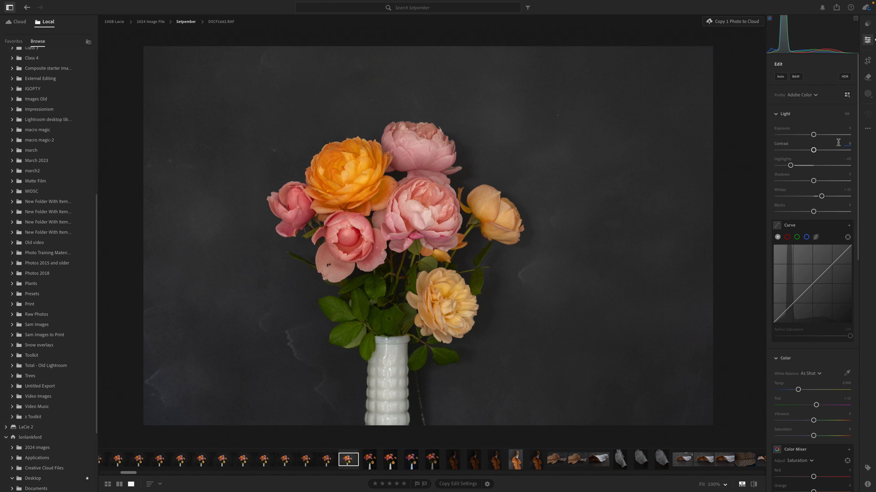
drag(821, 195, 823, 197)
drag(797, 390, 796, 391)
drag(795, 391, 797, 391)
Remove the dark blemish on the lower pink rose's petal and the thin line in the backdrop beside the vase.
click(867, 77)
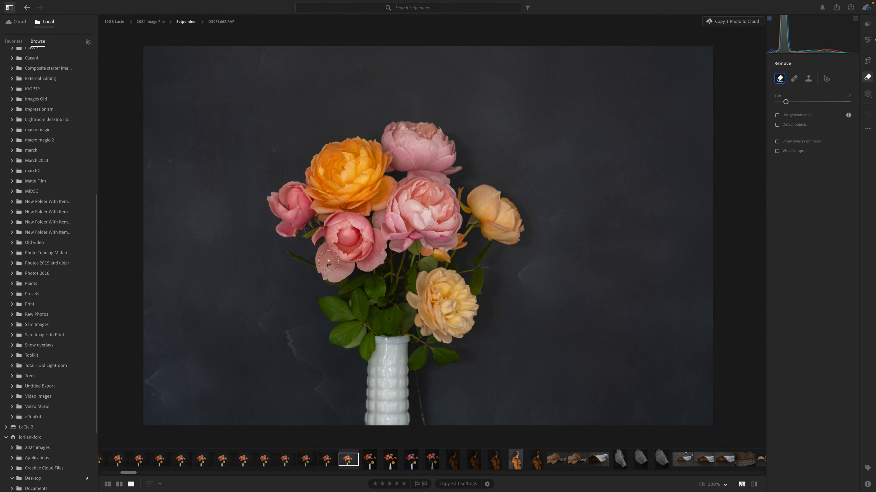
key(bracketleft)
click(327, 266)
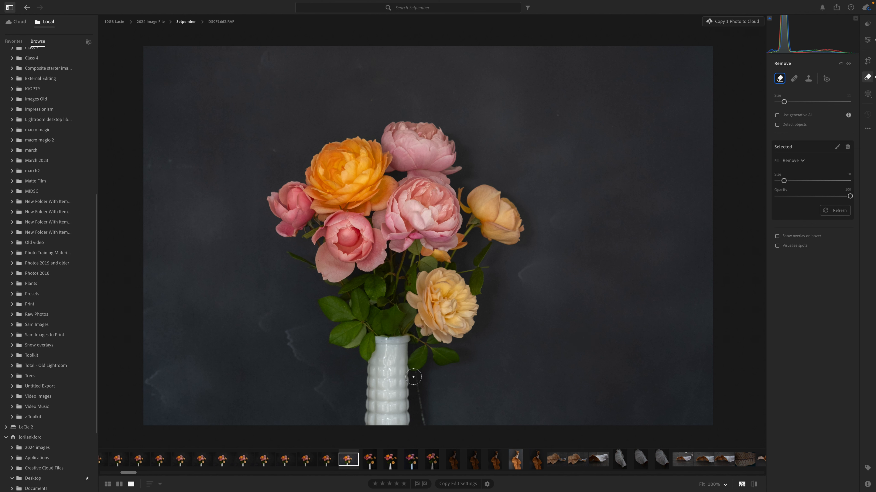
drag(416, 378, 426, 428)
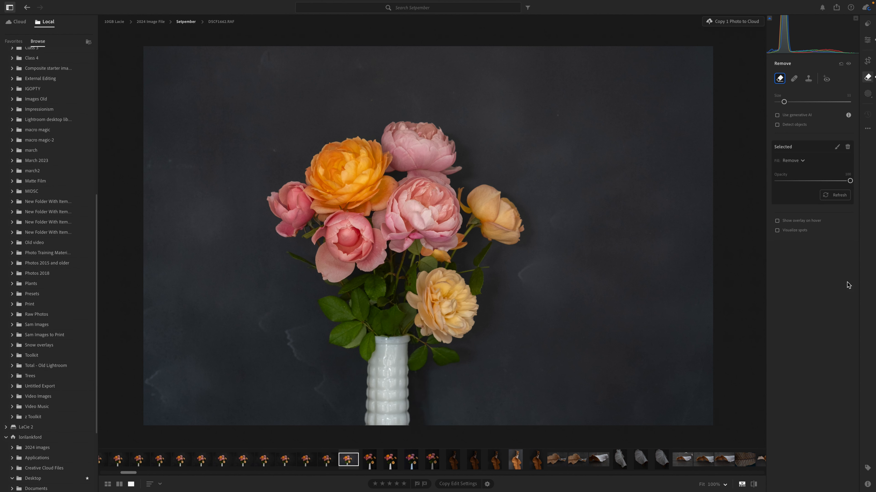
Create a Background mask and lower its Shadows to darken the backdrop.
click(868, 94)
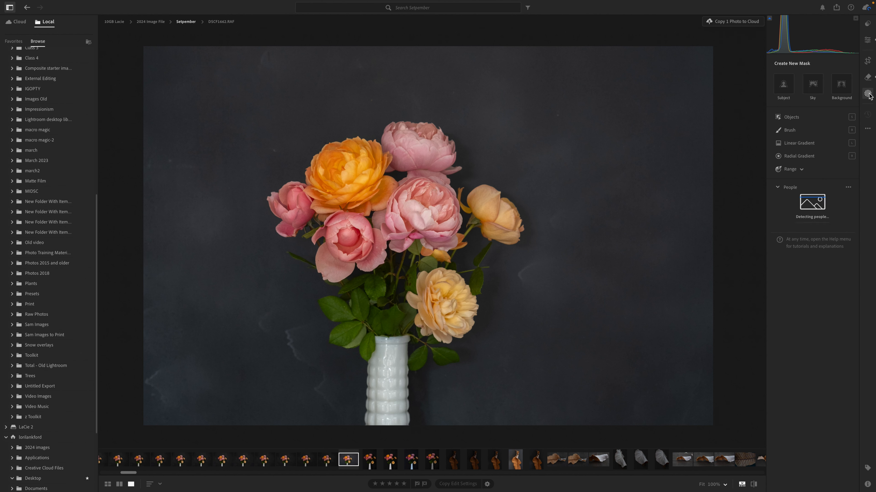
click(842, 87)
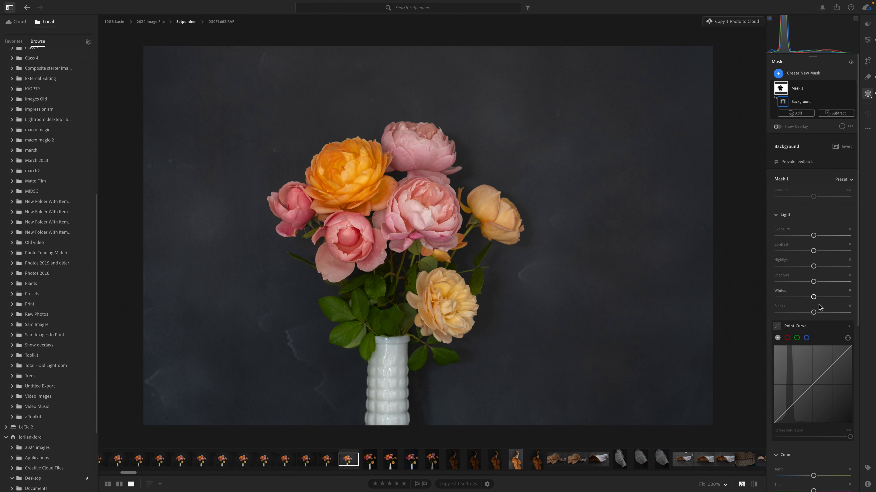
drag(813, 282, 796, 282)
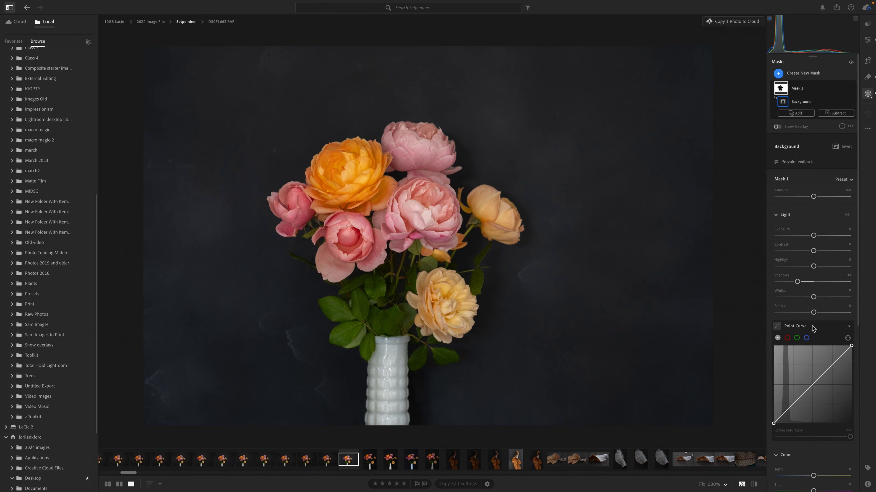
Darken the background mask further by pulling down the shadow part of its point curve and lowering Blacks slightly.
scroll(796, 323, down, 3)
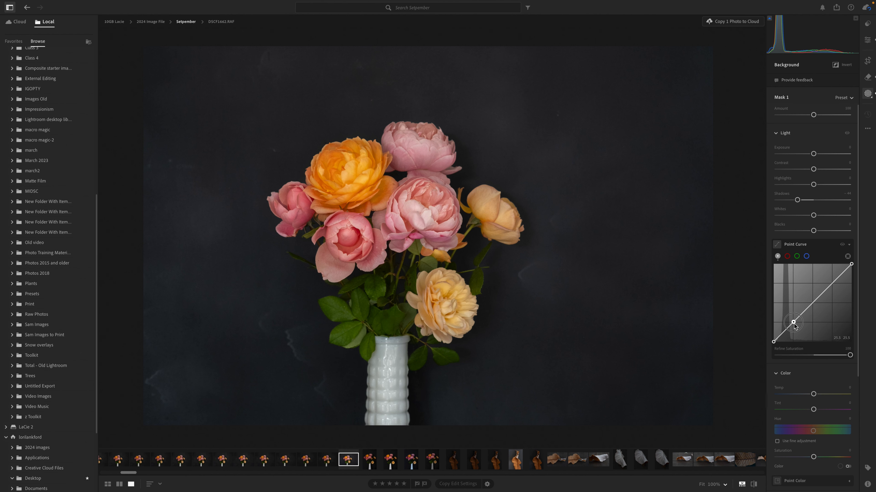
drag(796, 322, 794, 330)
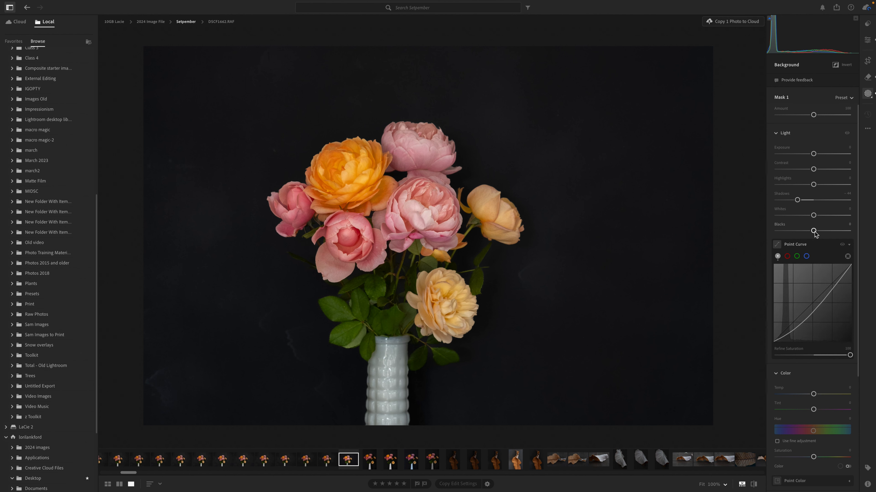
drag(814, 231, 810, 232)
Remove the light marks in the backdrop on the right of the bouquet and beside the leaves at the lower left.
click(868, 78)
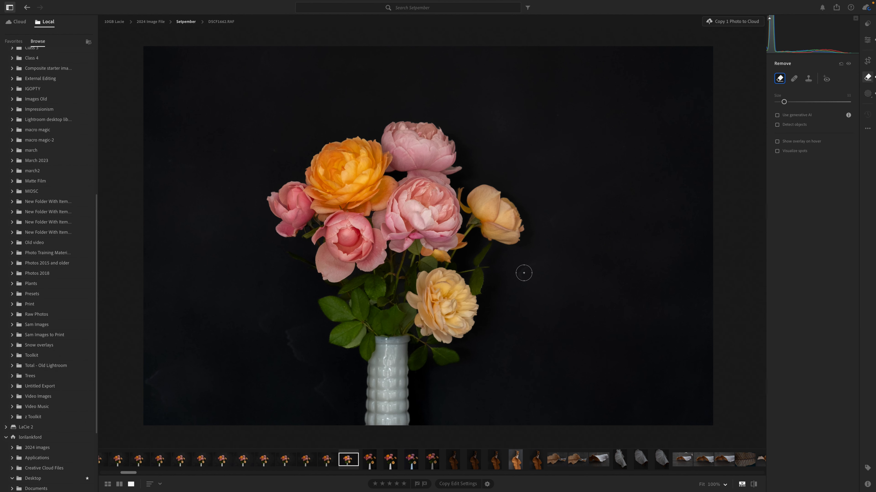
drag(525, 269, 536, 263)
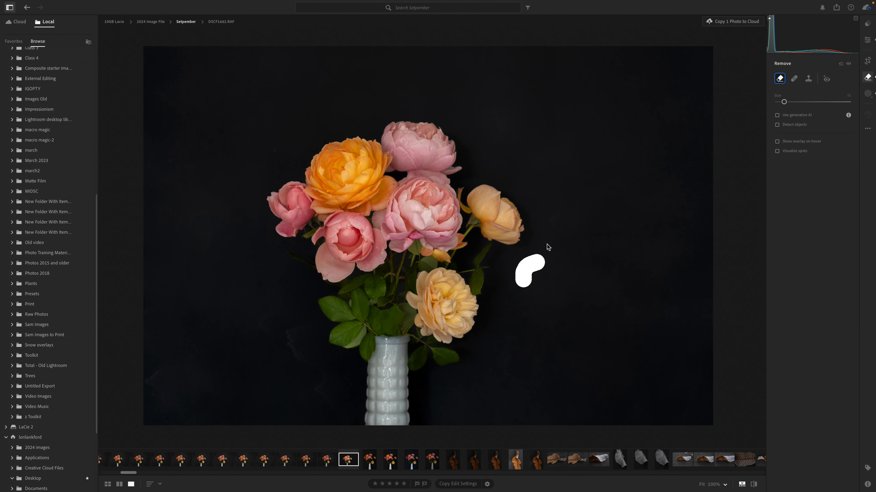
click(555, 219)
drag(552, 233, 553, 229)
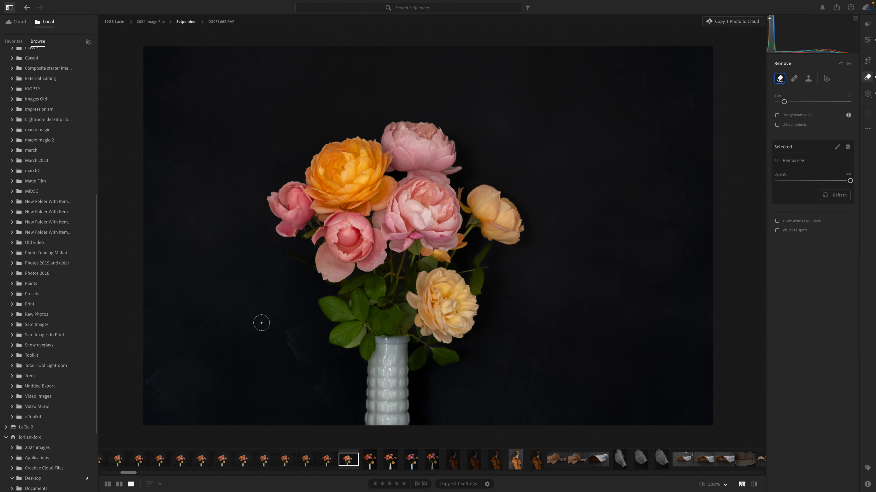
mouse_move(261, 322)
mouse_down()
mouse_move(315, 355)
mouse_move(307, 368)
mouse_up()
drag(284, 331, 306, 366)
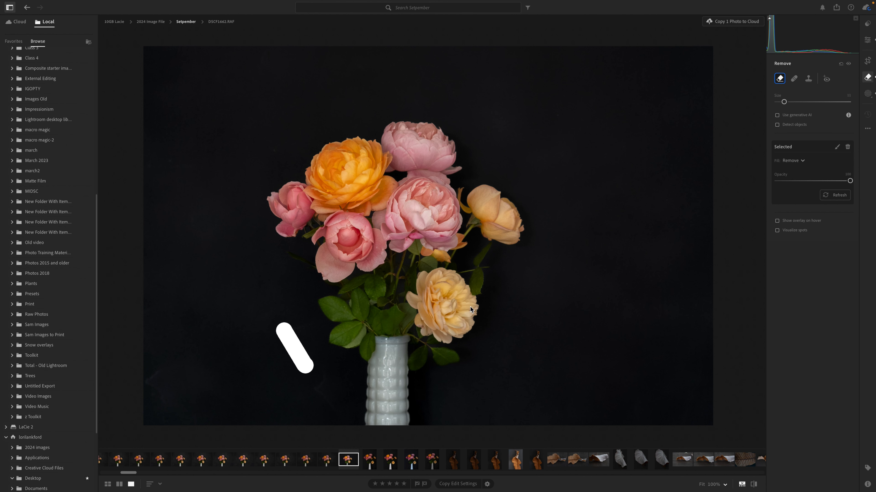
Raise the shadow point on the background mask's curve slightly and dismiss the notice about recomputing AI settings.
click(867, 40)
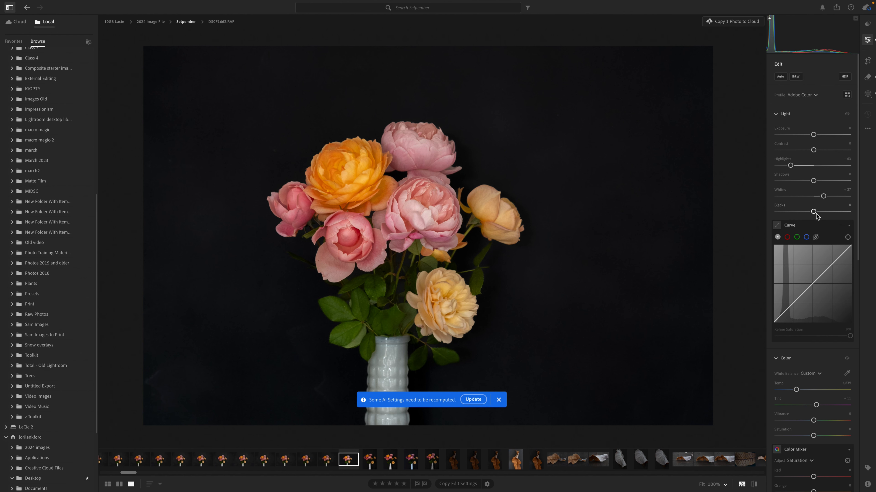
click(867, 93)
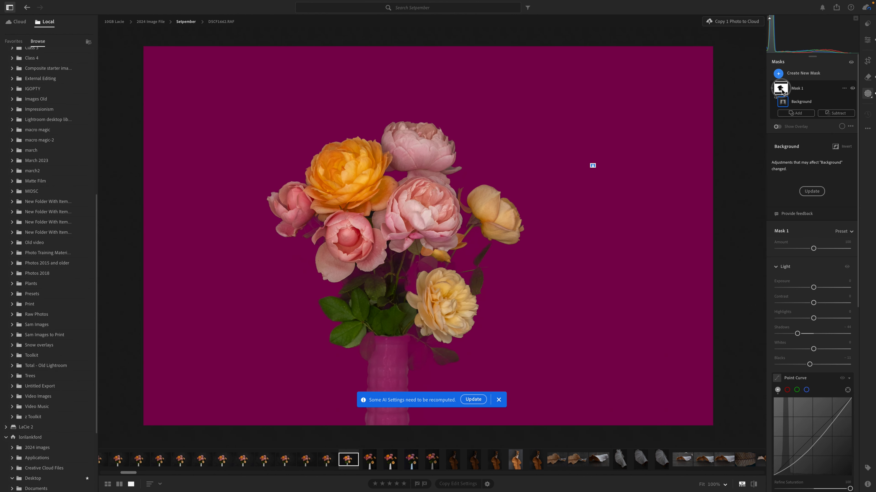
click(781, 89)
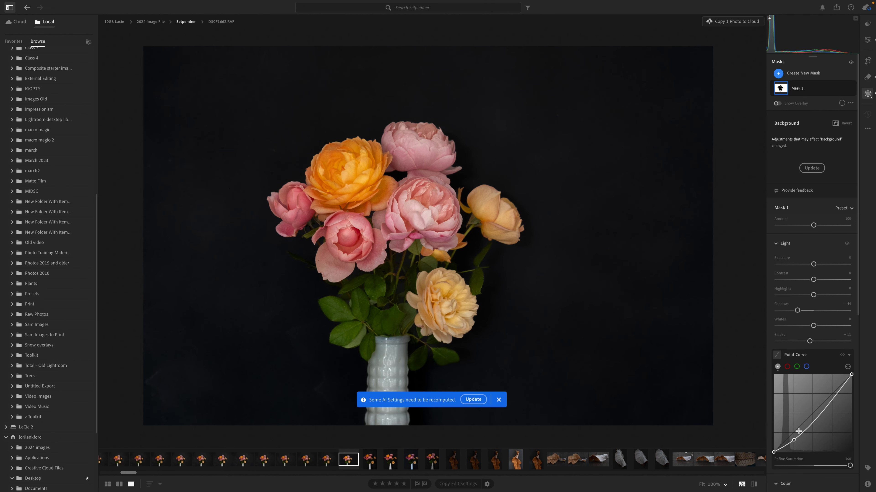
drag(793, 440, 794, 437)
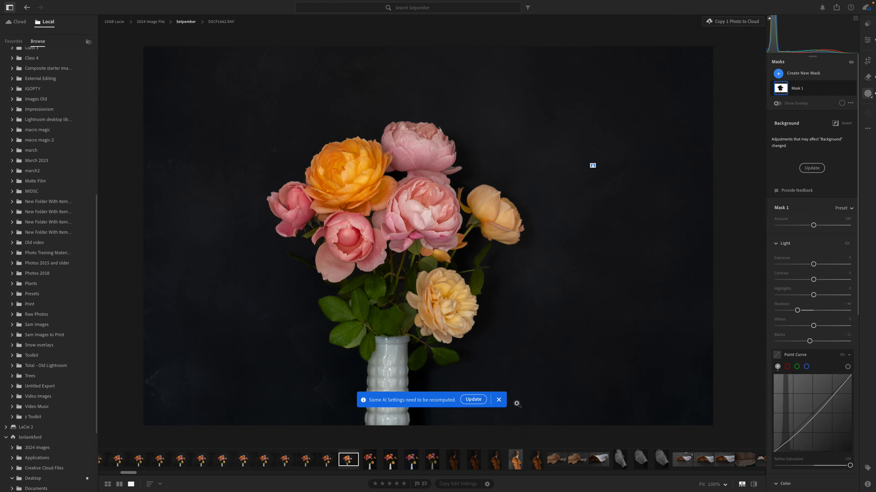
click(499, 400)
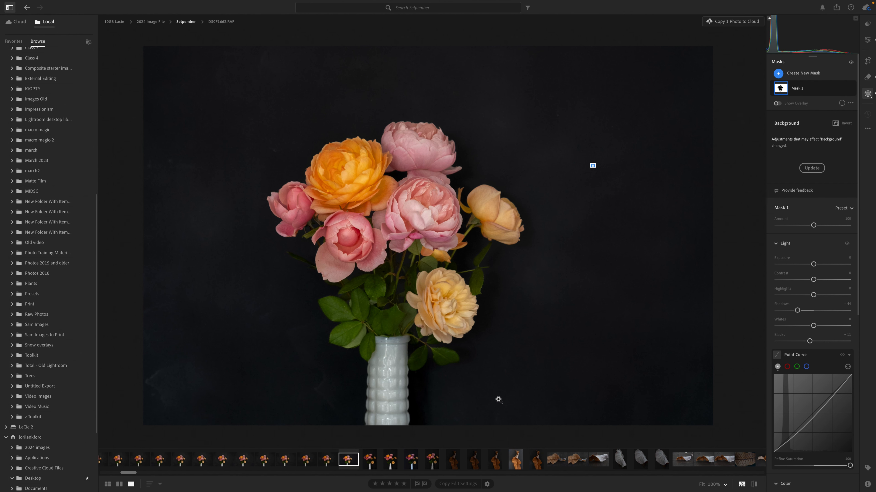
Create an Objects mask around the yellow rose just above the vase.
click(867, 41)
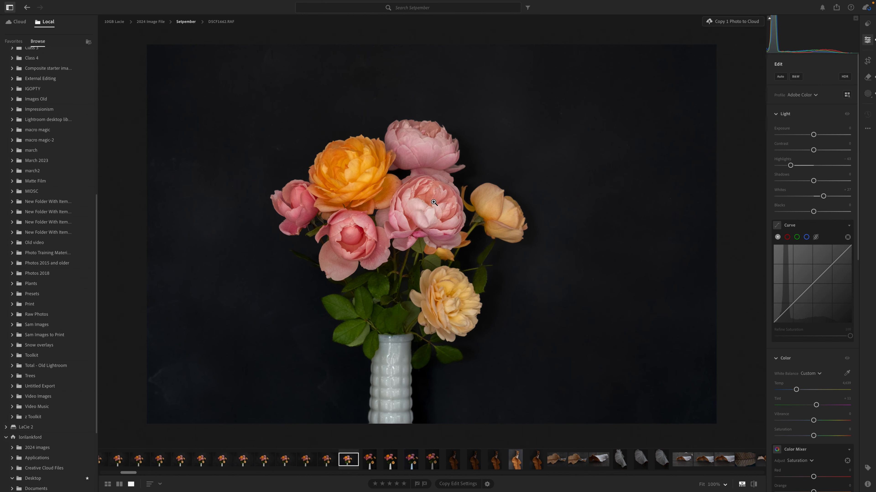
scroll(436, 202, up, 3)
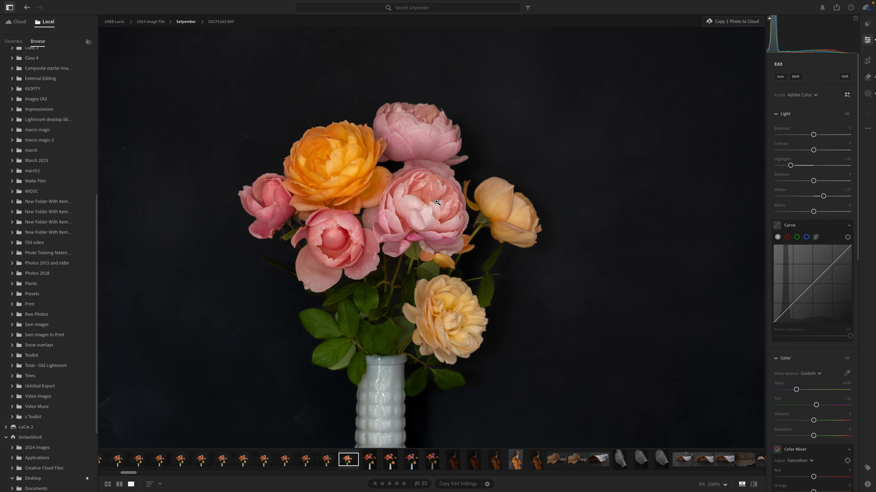
scroll(437, 202, up, 1)
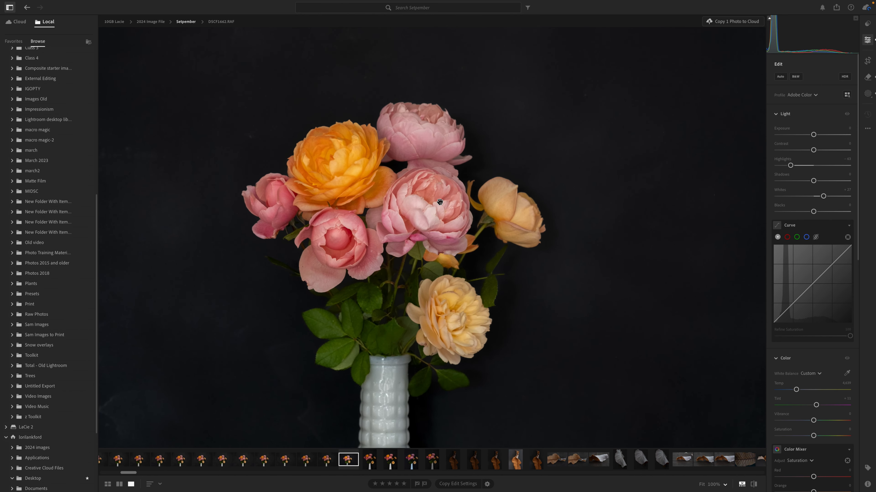
scroll(440, 202, up, 1)
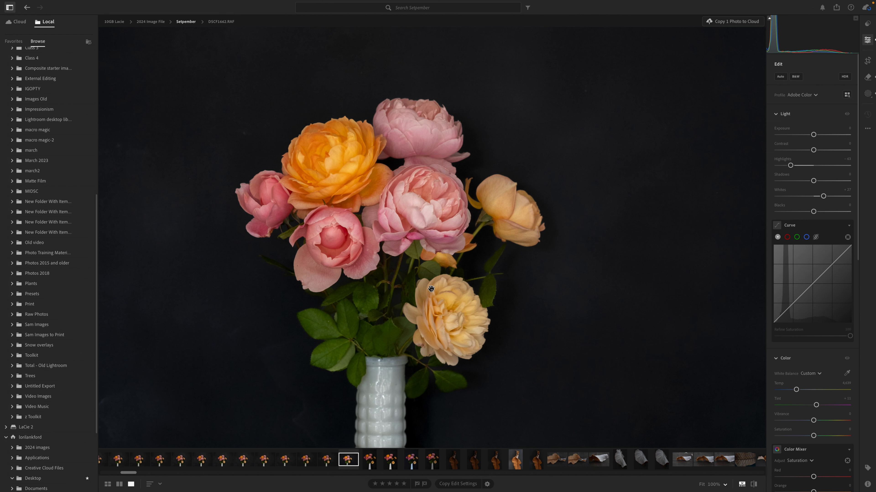
click(867, 93)
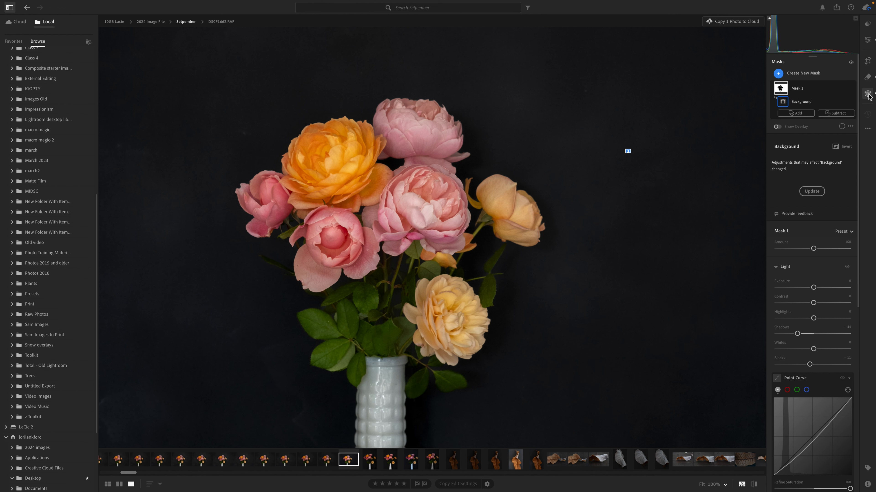
click(778, 74)
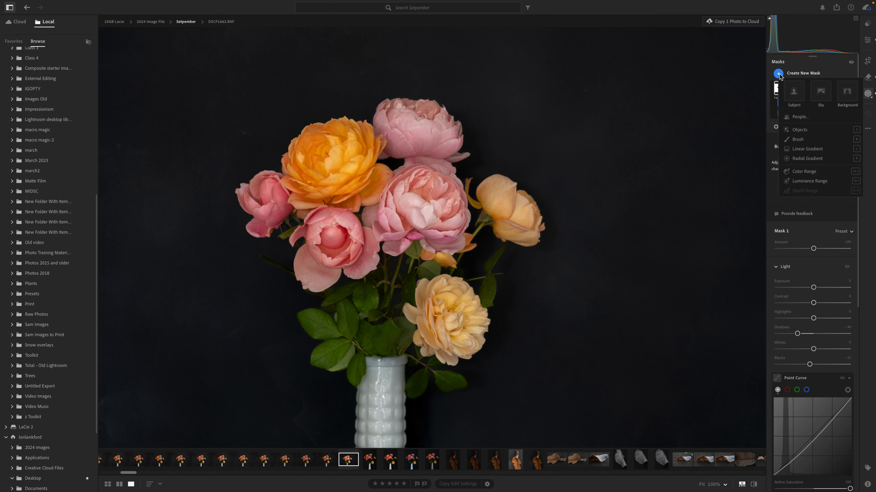
click(798, 130)
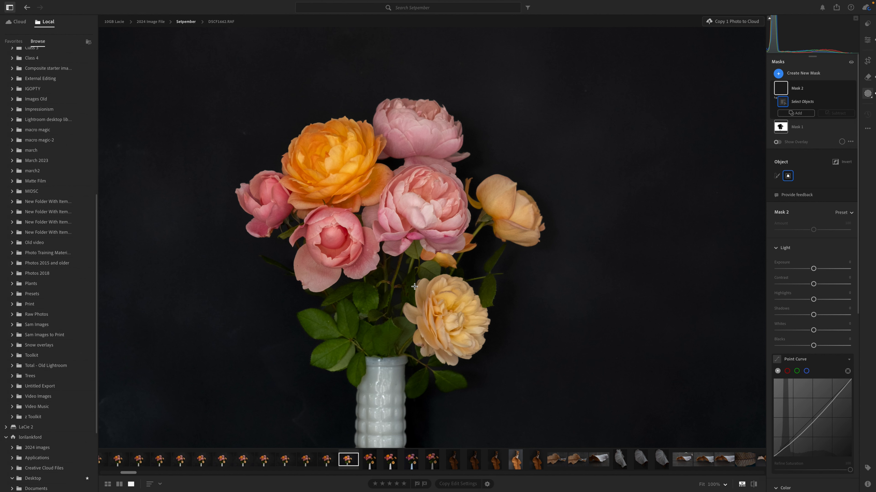
drag(408, 284, 491, 365)
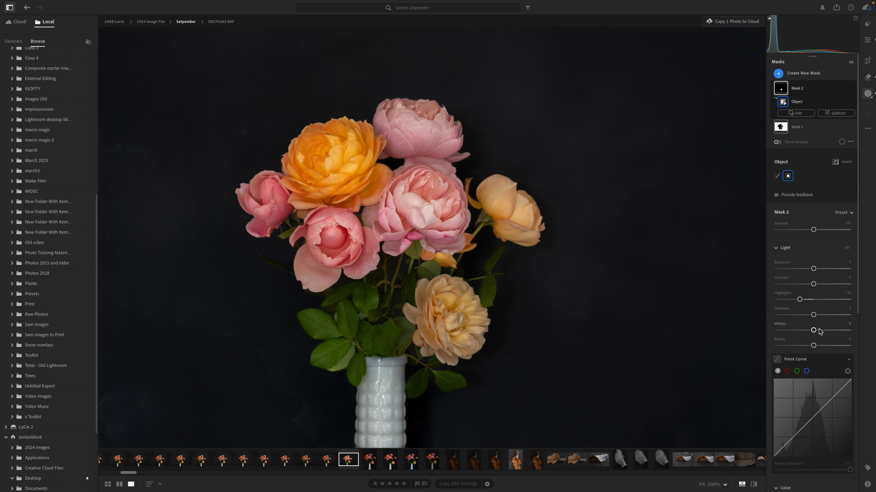
On the lower yellow rose's mask, set Whites to about +27 and warm Temp to about +16.
drag(814, 331, 823, 334)
scroll(821, 357, down, 5)
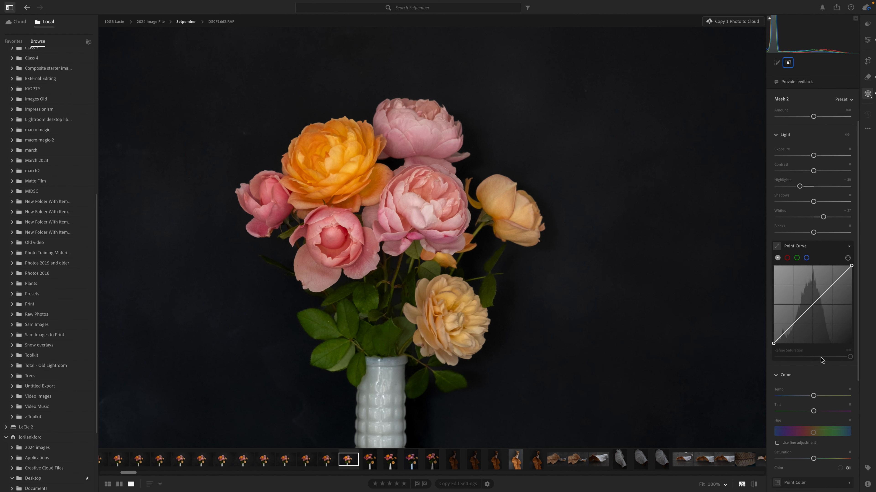
scroll(821, 357, down, 2)
drag(813, 290, 819, 291)
Set the lower yellow rose mask's Clarity to -34 to soften the petals.
scroll(806, 392, down, 4)
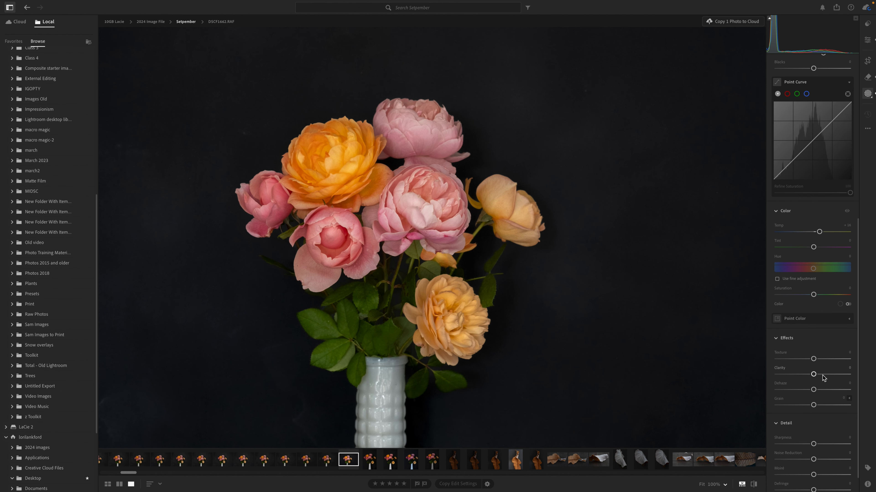
click(823, 375)
drag(822, 375, 801, 375)
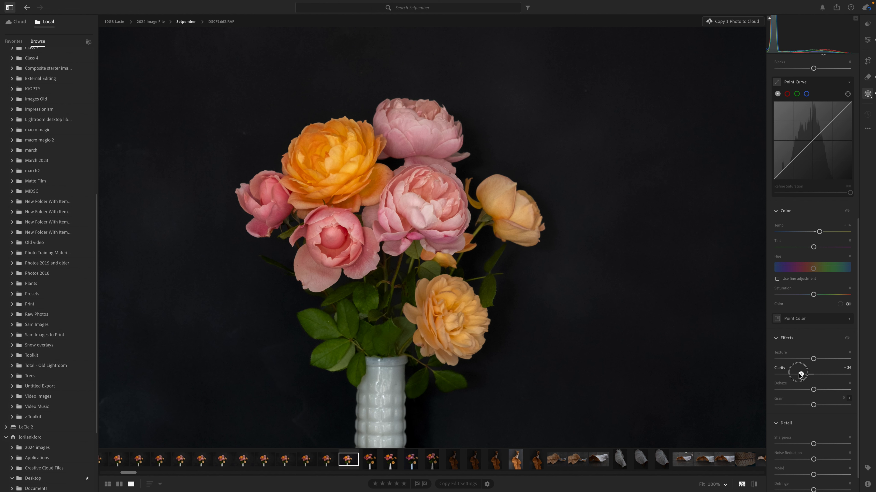
drag(798, 374, 798, 373)
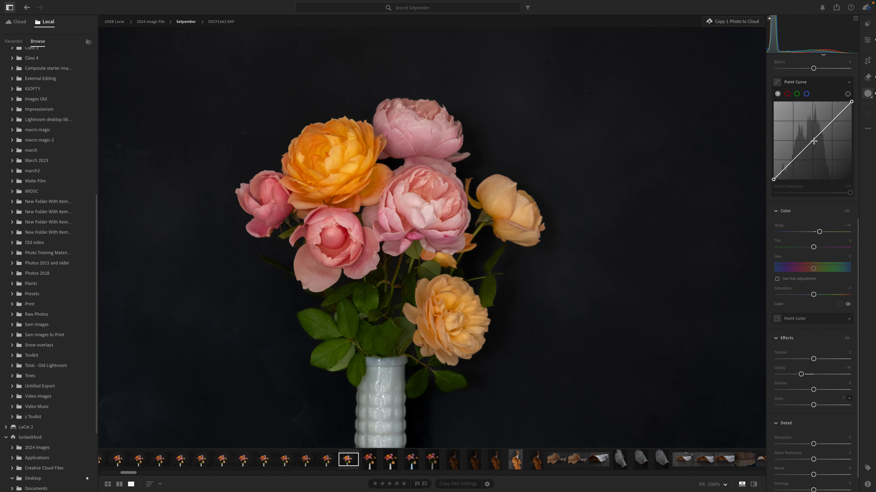
Anchor the midpoint of the lower rose mask's point curve, pull down its shadows, and compare the result with the original photo.
drag(813, 141, 796, 165)
key(backslash)
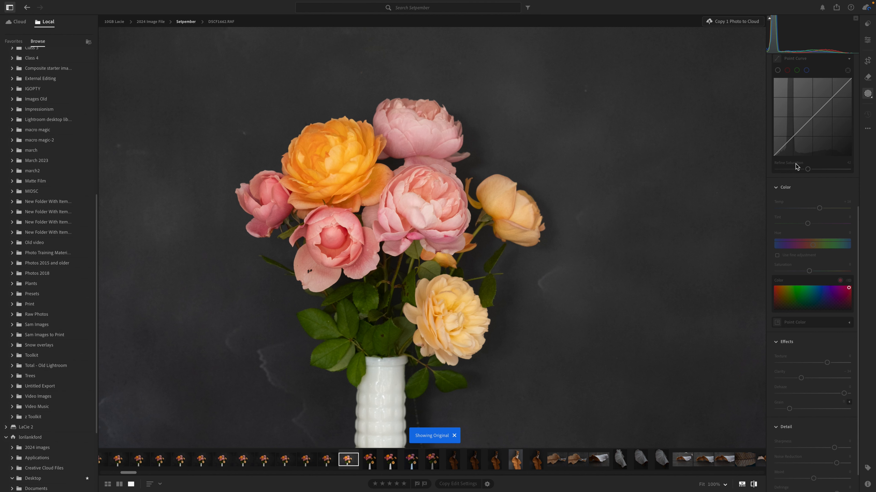
key(backslash)
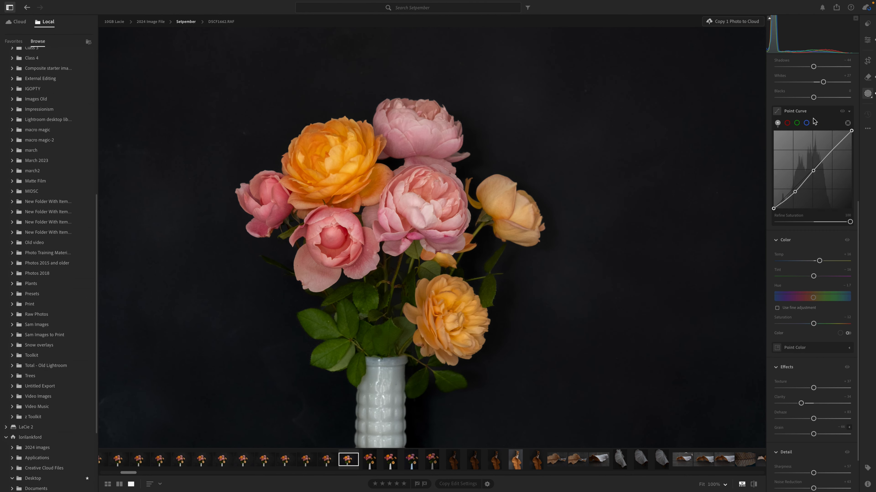
Create another Objects mask around the peach rose on the right side of the bouquet.
scroll(813, 119, up, 6)
click(778, 74)
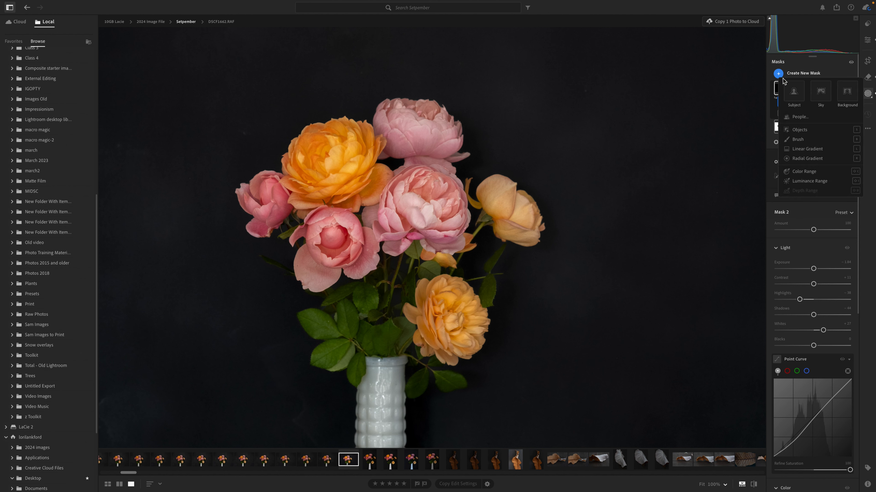
click(796, 131)
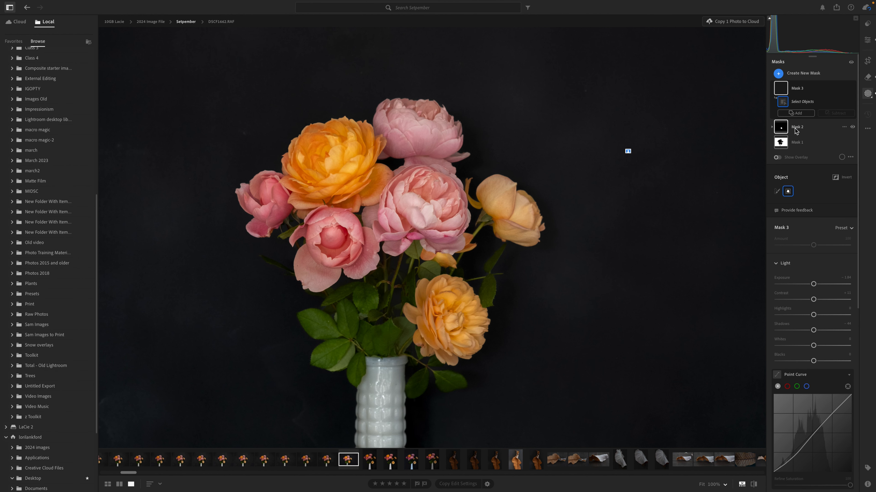
drag(471, 177, 555, 260)
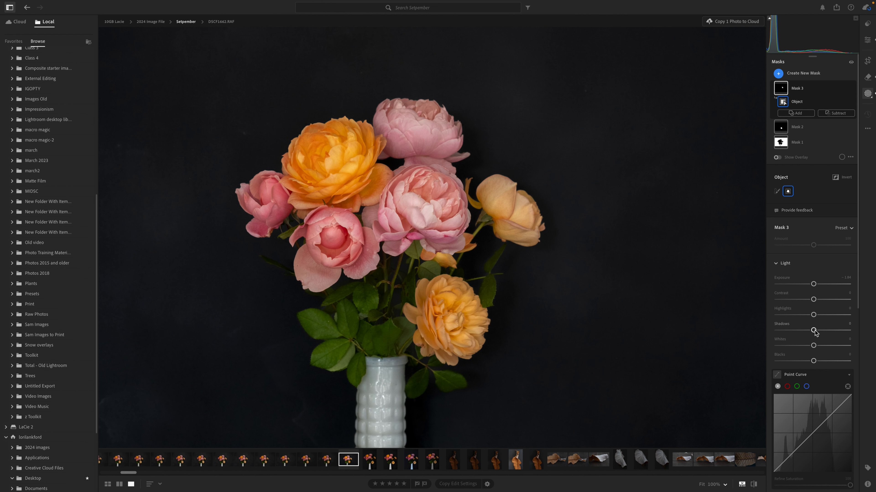
On the peach rose's mask, set Shadows to about -56 and pull down the lower part of the point curve to darken the petals.
drag(813, 330, 792, 331)
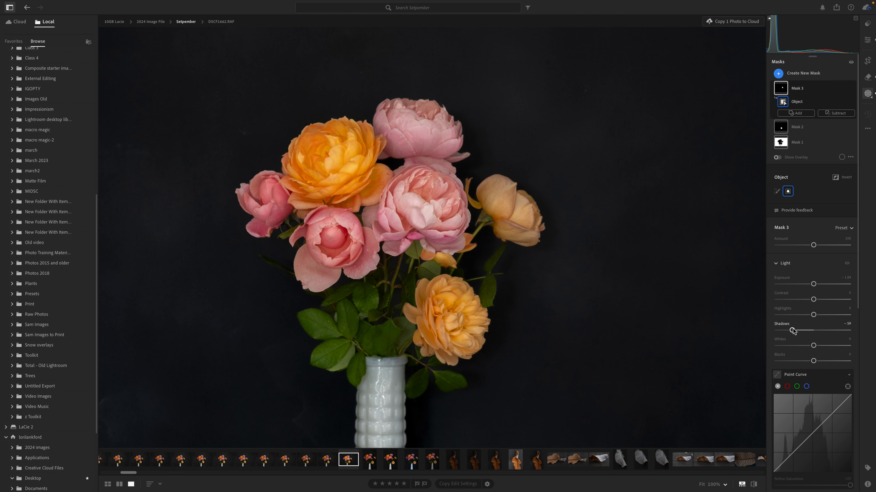
scroll(814, 345, down, 6)
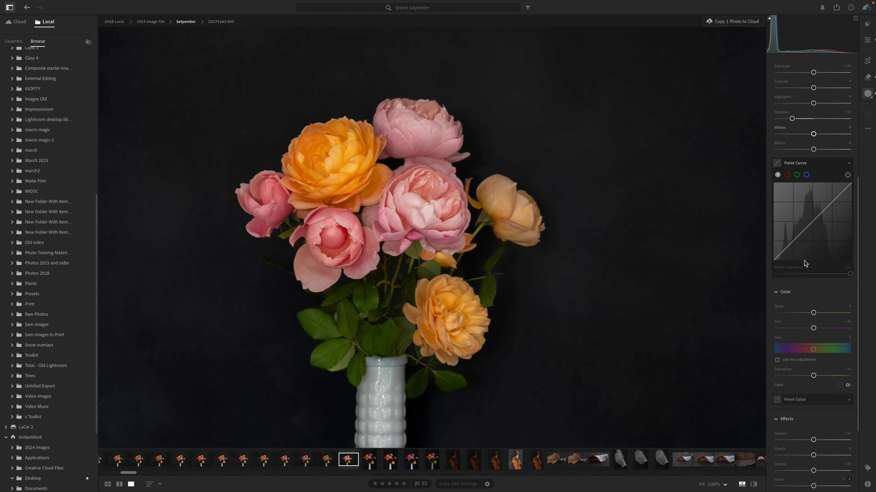
drag(794, 241, 798, 246)
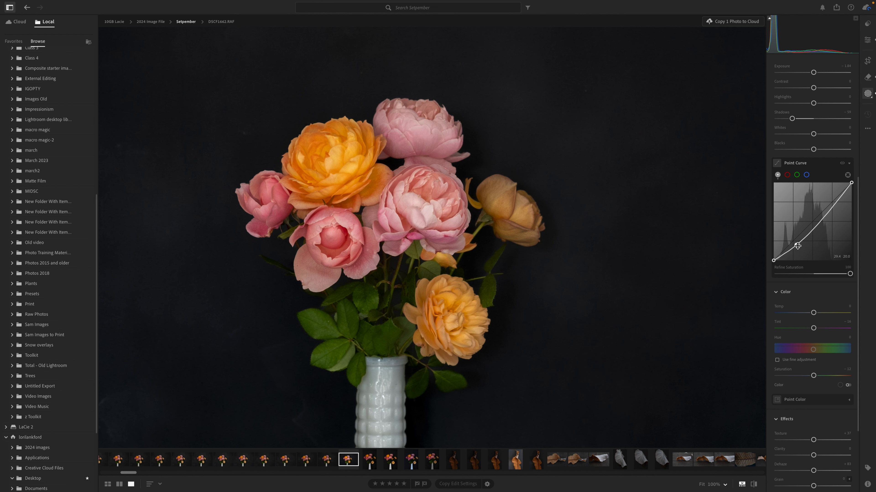
right_click(796, 245)
click(797, 246)
drag(797, 247, 797, 246)
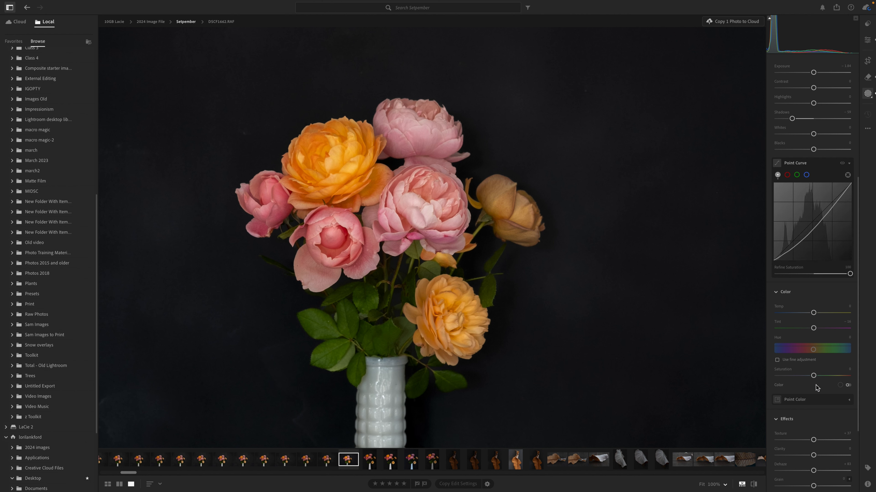
Raise the peach rose mask's Saturation slightly, and set its Highlights to about -21 and Shadows to about -24.
drag(816, 376, 820, 377)
scroll(827, 270, up, 6)
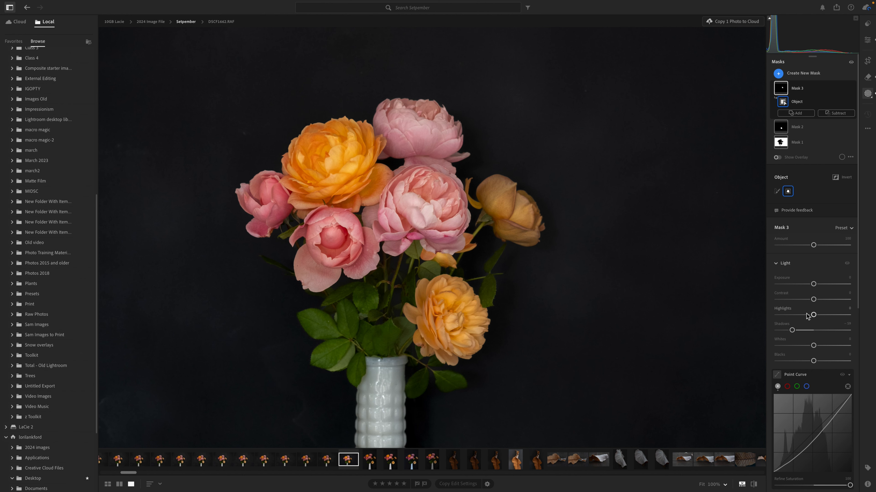
drag(811, 314, 806, 315)
click(806, 331)
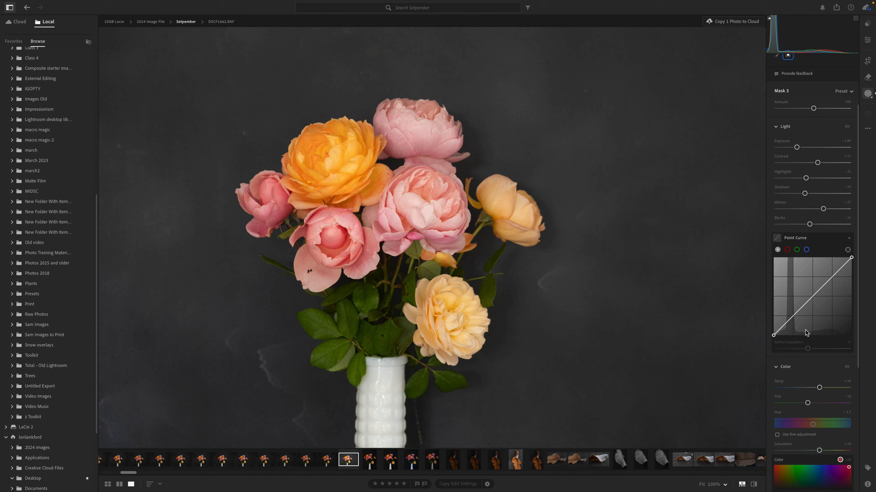
Compare the peach rose with and without its mask adjustments by hiding and showing that mask.
scroll(805, 330, down, 2)
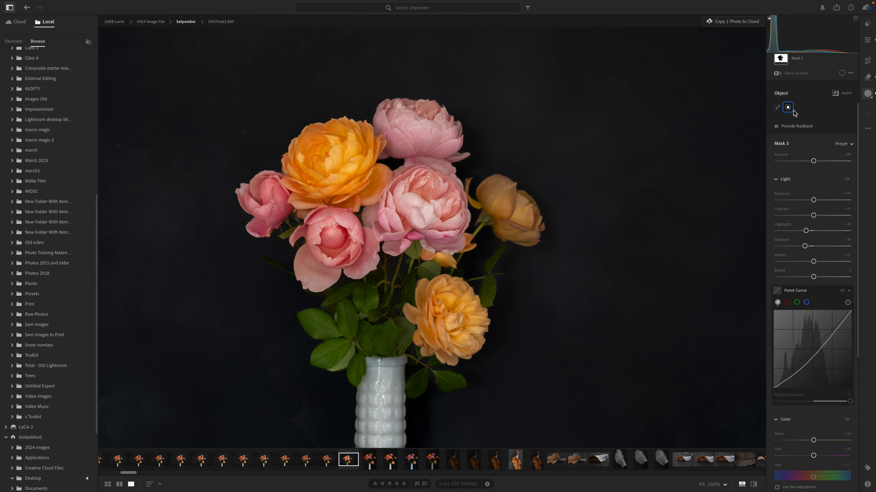
scroll(794, 110, up, 2)
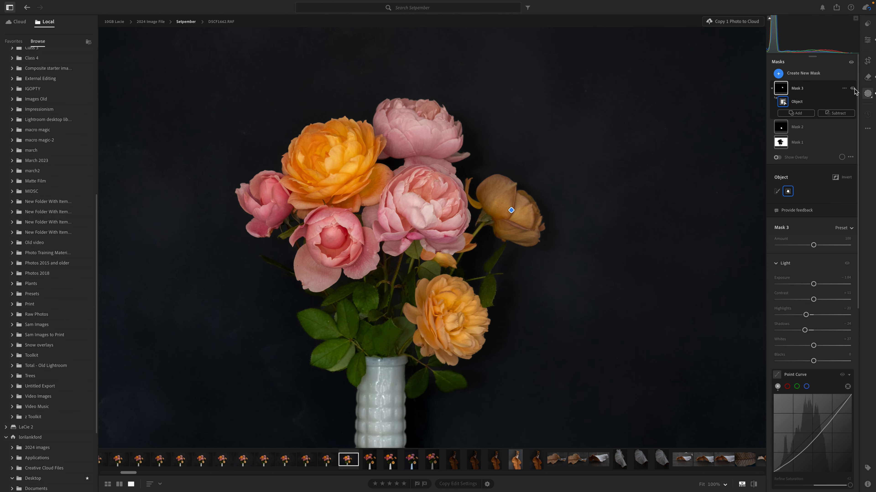
click(853, 89)
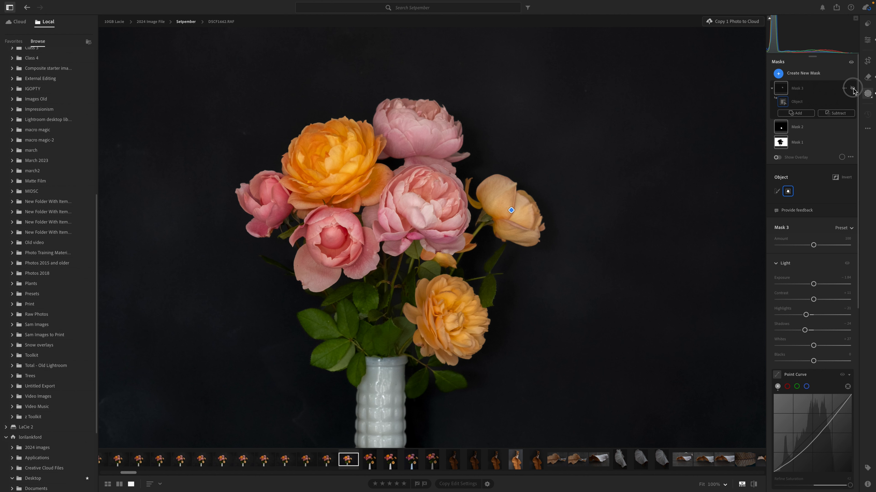
click(852, 89)
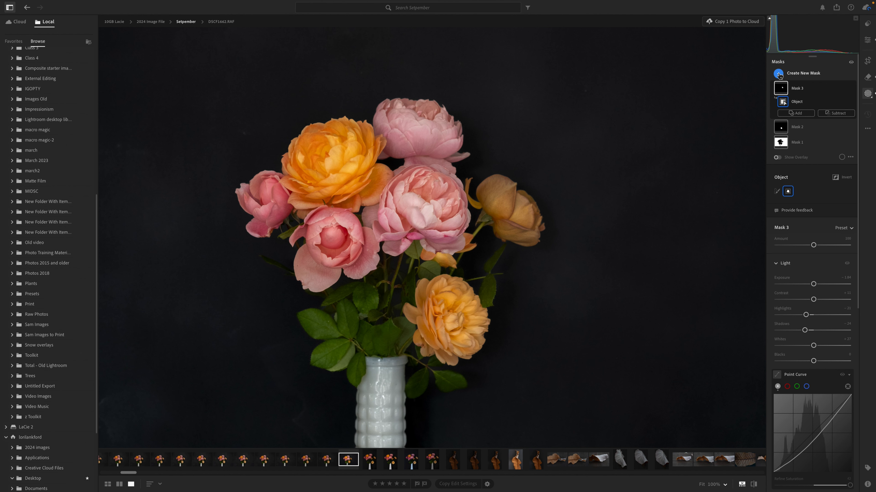
Create an Objects mask around the leaves on the left above the vase and lower its Exposure to about -0.8.
click(778, 74)
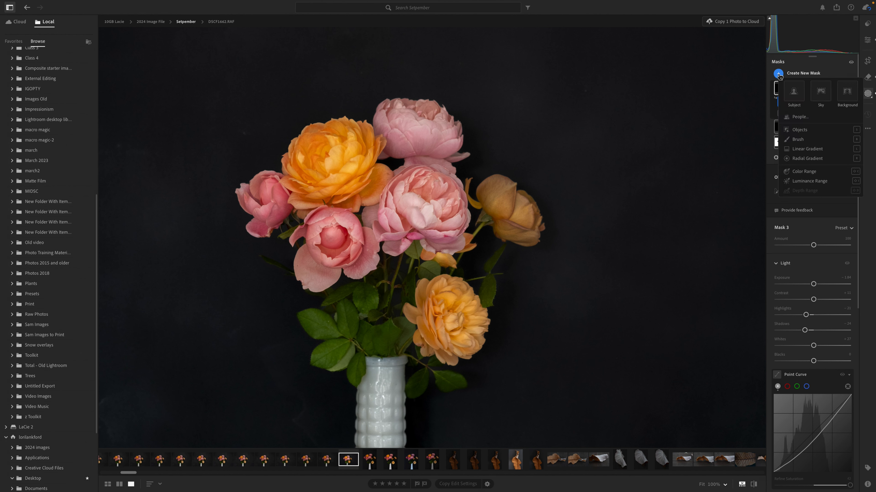
click(799, 129)
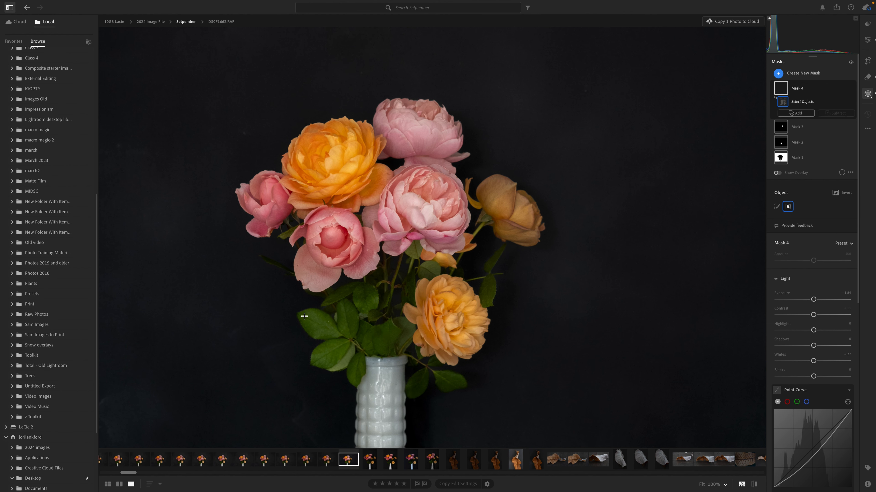
drag(290, 307, 388, 380)
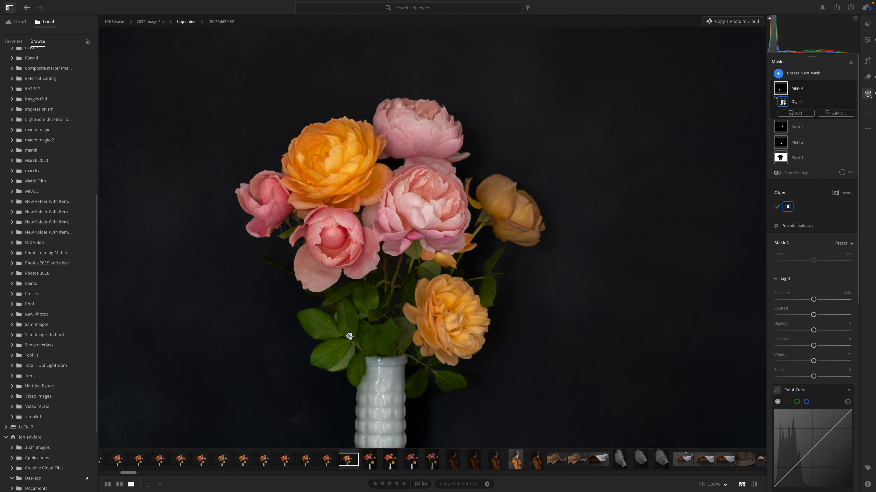
mouse_move(349, 337)
drag(813, 301, 806, 301)
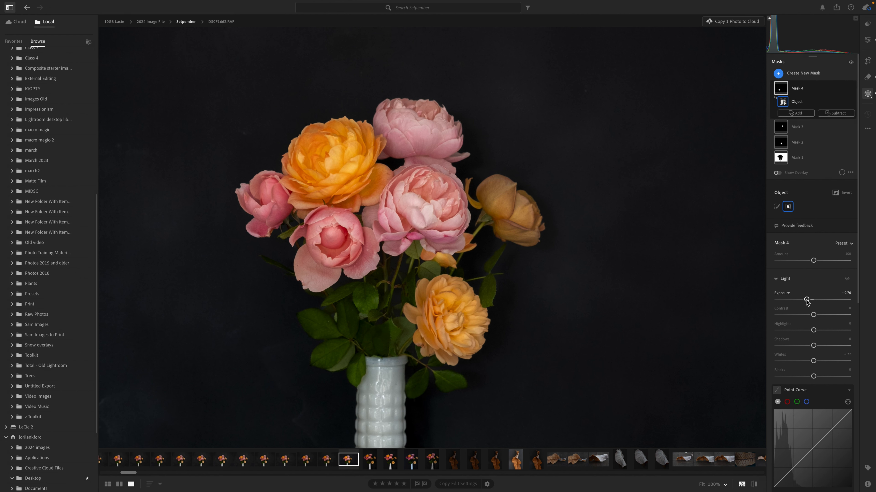
drag(806, 300, 806, 301)
Create a new Brush mask and start painting over the green leaves below the pink roses.
click(778, 74)
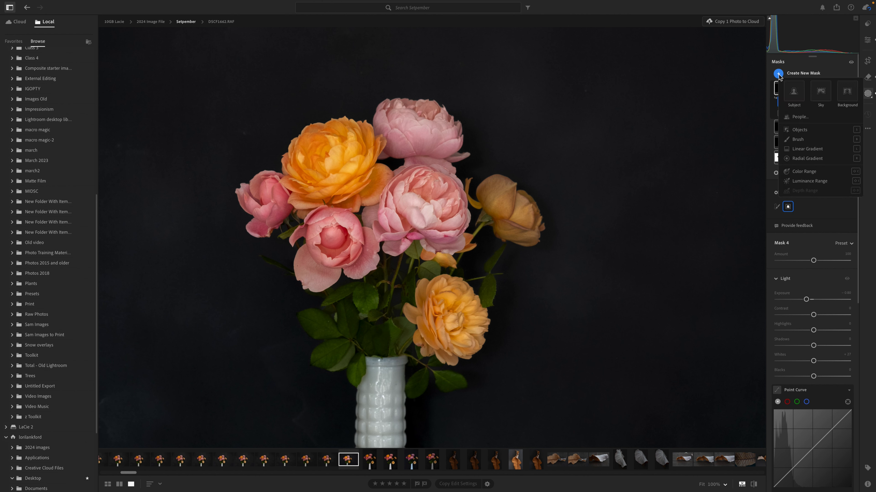
click(798, 139)
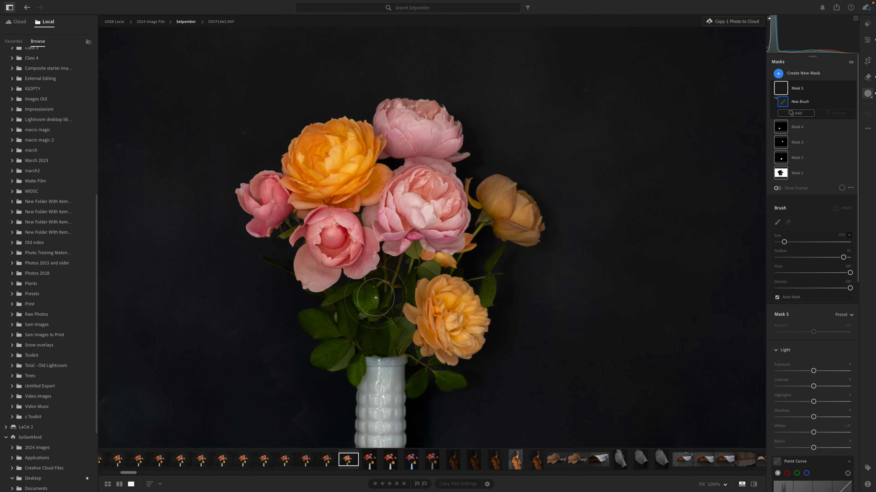
click(372, 287)
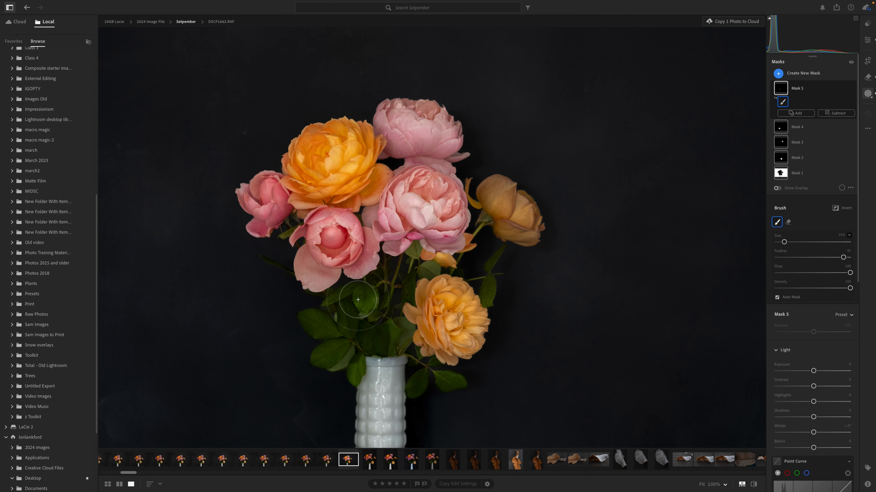